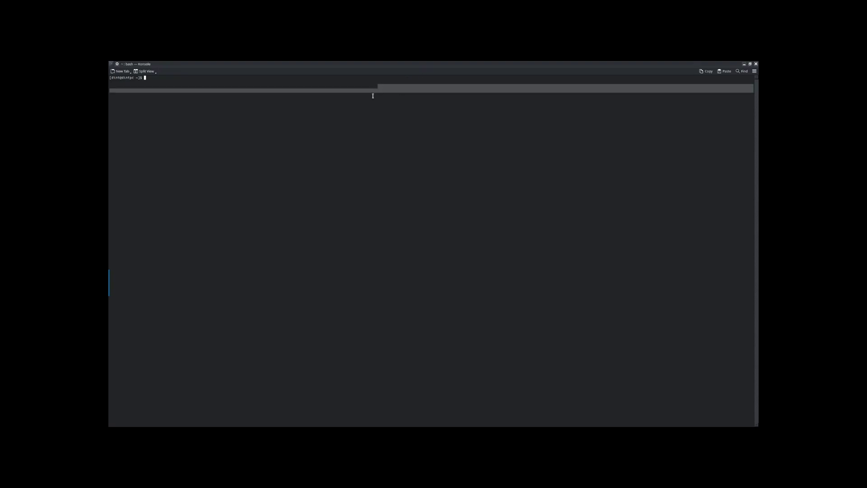
Install firewalld and its dependencies with 'sudo pacman -Sy firewalld', answering y to proceed
{"action": "left_click", "coordinate": [347, 85]}
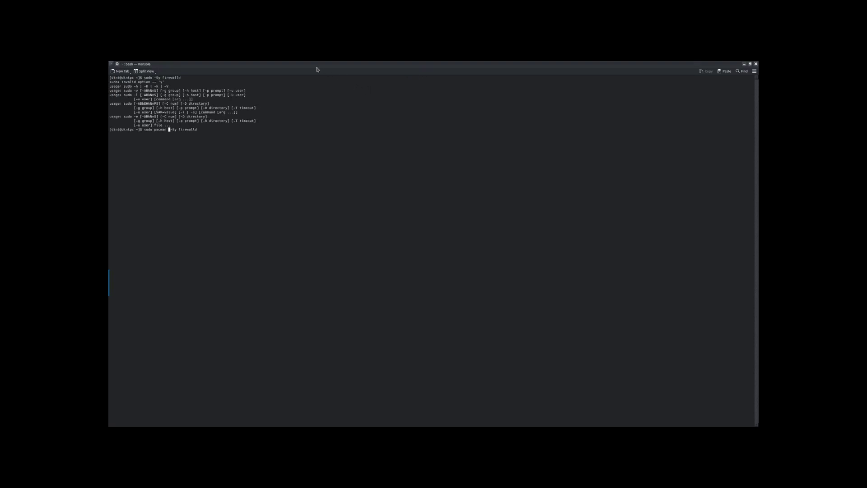
{"action": "key", "text": "Return"}
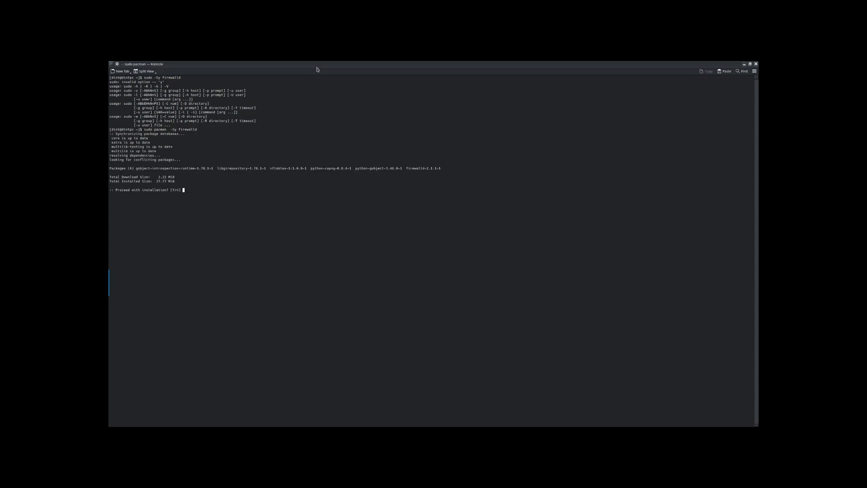
{"action": "type", "text": "y"}
{"action": "key", "text": "Return"}
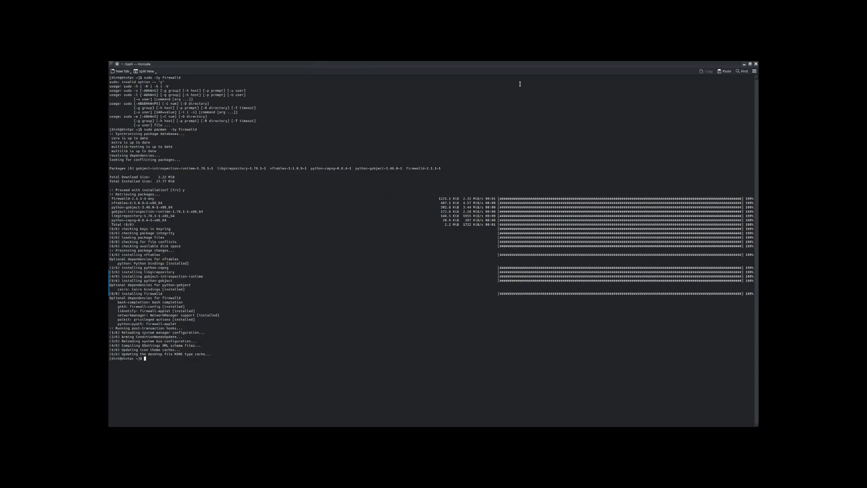
Enable firewalld.service with 'sudo systemctl enable firewalld.service', then enter a start command for firewalld.server
{"action": "triple_click", "coordinate": [238, 324]}
{"action": "triple_click", "coordinate": [229, 358]}
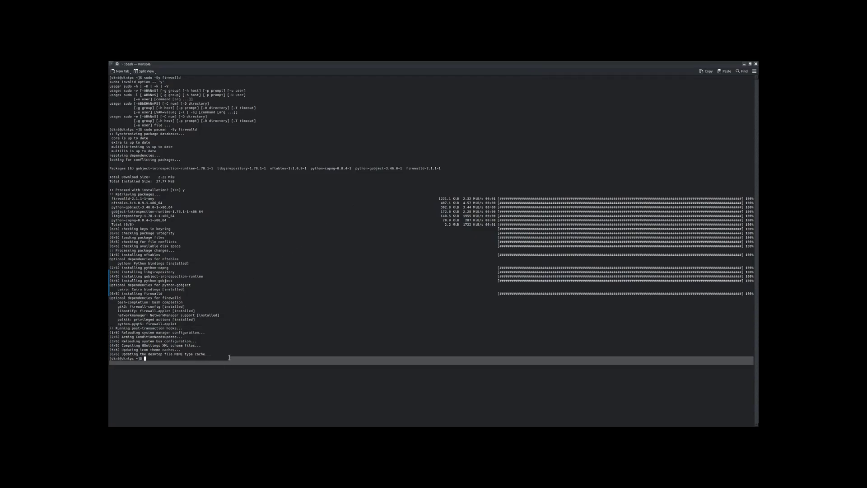
{"action": "type", "text": "sd"}
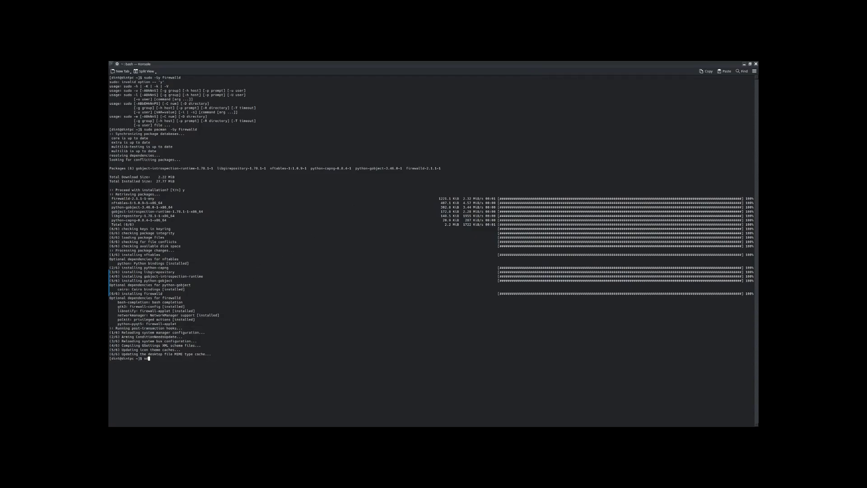
{"action": "type", "text": "o systemctl enabvle firewal"}
{"action": "key", "text": "BackSpace"}
{"action": "key", "text": "BackSpace"}
{"action": "key", "text": "BackSpace"}
{"action": "type", "text": "lld.service"}
{"action": "key", "text": "Return"}
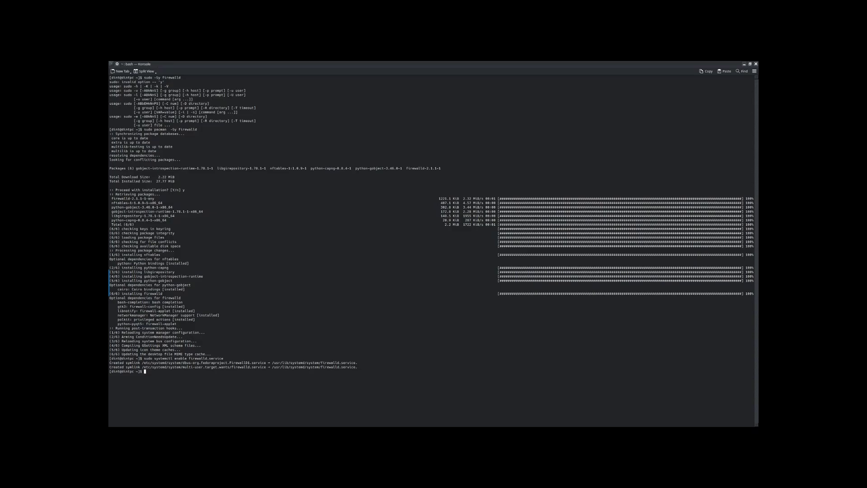
{"action": "type", "text": "sudo systemctl start firewalld.server"}
Start firewalld with systemctl, fixing the misspelled unit name to firewalld.service
{"action": "key", "text": "Return"}
{"action": "key", "text": "Up"}
{"action": "key", "text": "BackSpace"}
{"action": "key", "text": "Return"}
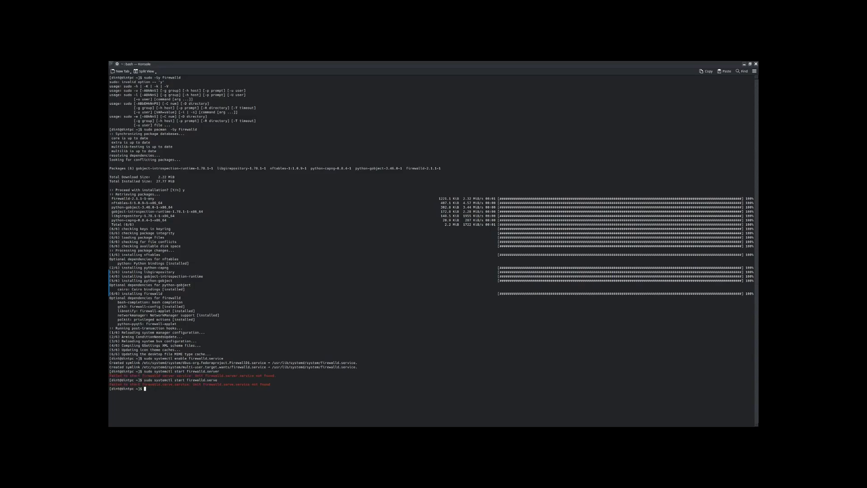
{"action": "key", "text": "Up"}
{"action": "key", "text": "BackSpace"}
{"action": "key", "text": "BackSpace"}
Check plasma-firewall with 'sudo pacman -Sy plasma-firewall' and decline the reinstall with n
{"action": "type", "text": "vice"}
{"action": "type", "text": "sudo"}
{"action": "type", "text": " pacman -S"}
{"action": "type", "text": "y f"}
{"action": "key", "text": "BackSpace"}
{"action": "type", "text": "plasma-firewall"}
{"action": "key", "text": "Return"}
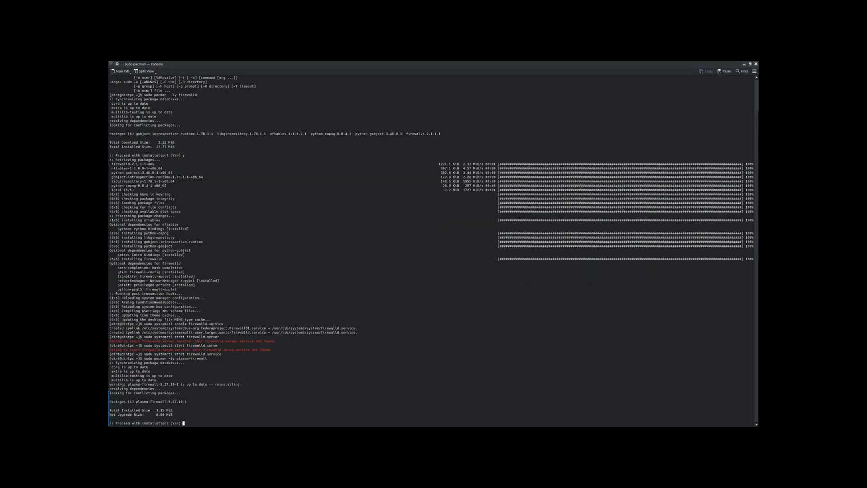
{"action": "type", "text": "n"}
{"action": "key", "text": "Return"}
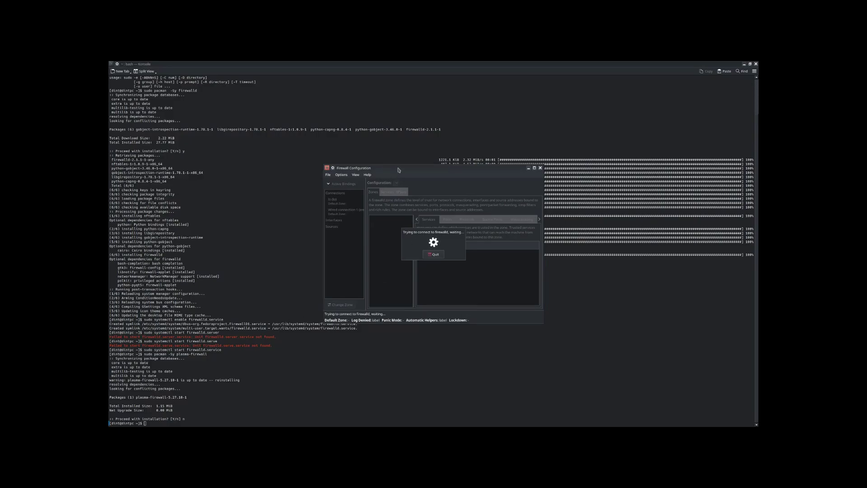
Move the Firewall Configuration window slightly down and left while it tries connecting to firewalld
{"action": "left_click_drag", "start_coordinate": [396, 171], "coordinate": [388, 186]}
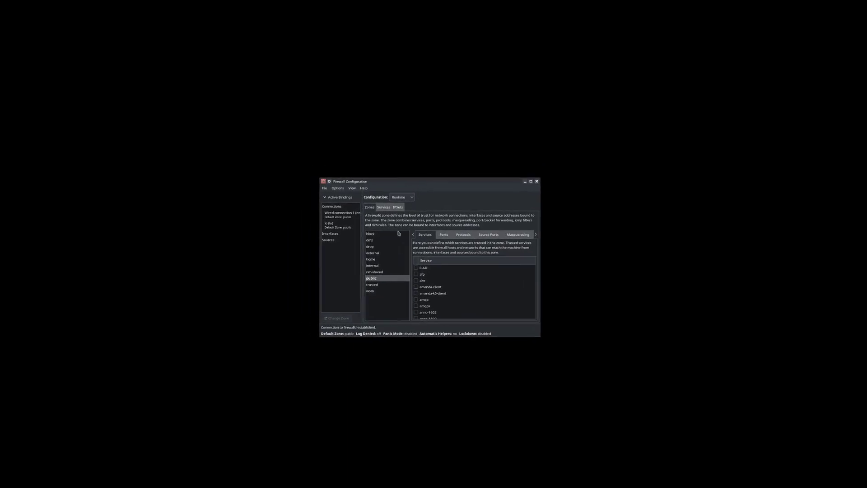
Glance at the trusted zone, then scroll the public zone's services and view its ports
{"action": "left_click", "coordinate": [376, 284]}
{"action": "left_click", "coordinate": [375, 277]}
{"action": "scroll", "coordinate": [501, 288], "scroll_direction": "down", "scroll_amount": 4}
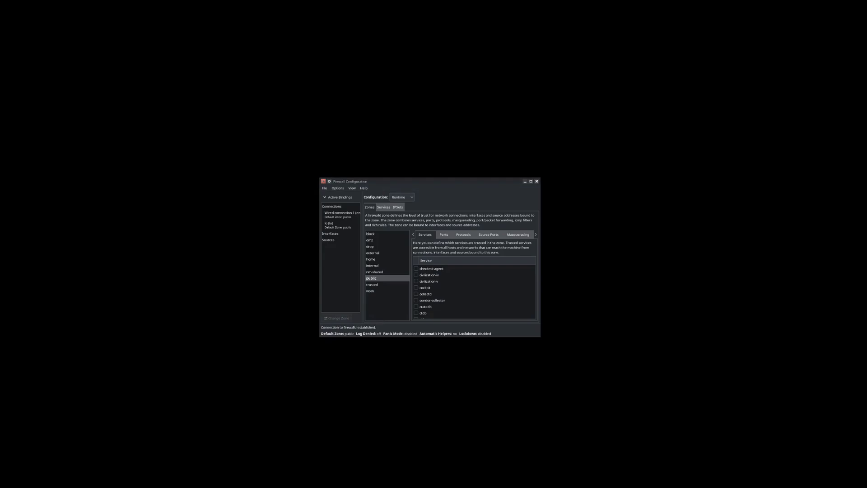
{"action": "left_click", "coordinate": [444, 234]}
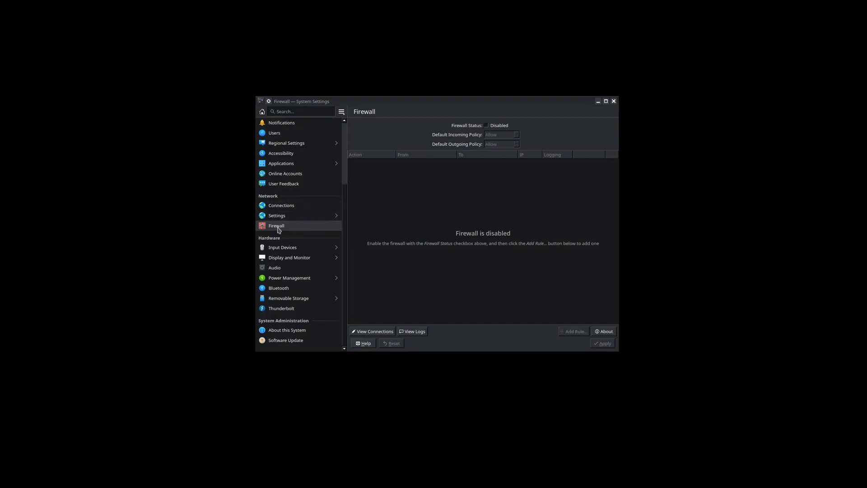
{"action": "scroll", "coordinate": [263, 234], "scroll_direction": "up", "scroll_amount": 1}
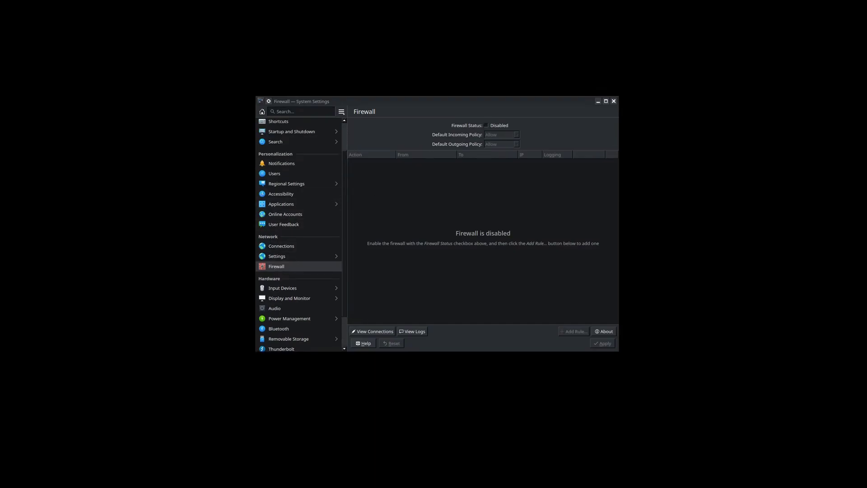
{"action": "scroll", "coordinate": [311, 153], "scroll_direction": "up", "scroll_amount": 1}
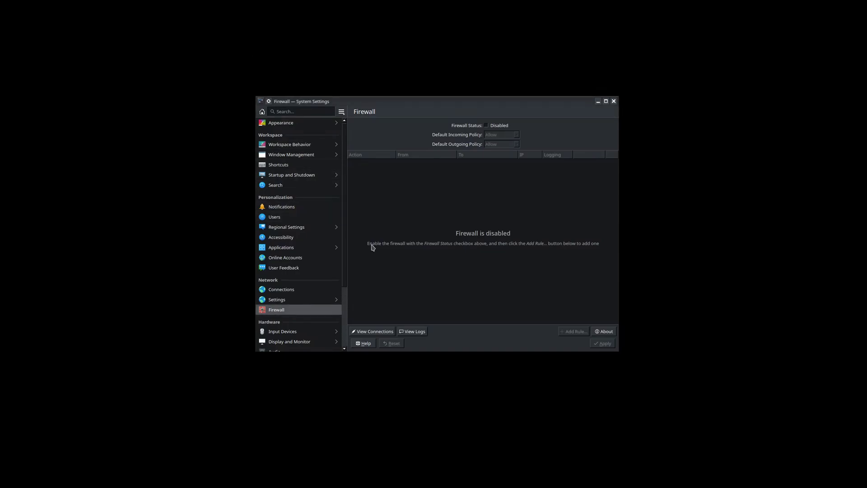
{"action": "scroll", "coordinate": [323, 204], "scroll_direction": "down", "scroll_amount": 5}
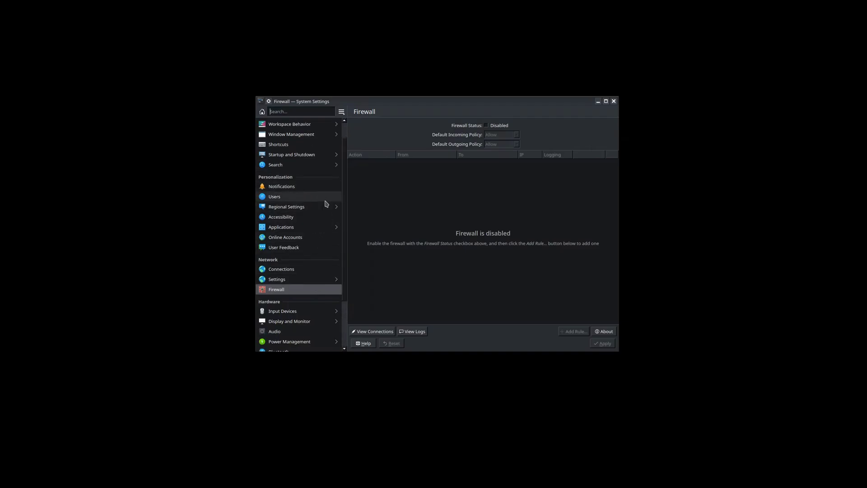
Turn the firewall on, entering the root password in each PolicyKit prompt
{"action": "left_click", "coordinate": [487, 126]}
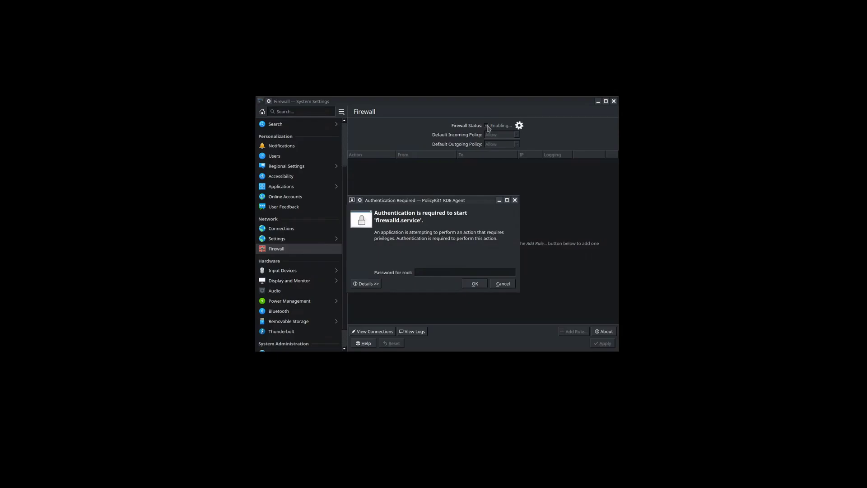
{"action": "type", "text": "•••••"}
{"action": "key", "text": "Return"}
{"action": "type", "text": "••••"}
{"action": "key", "text": "Return"}
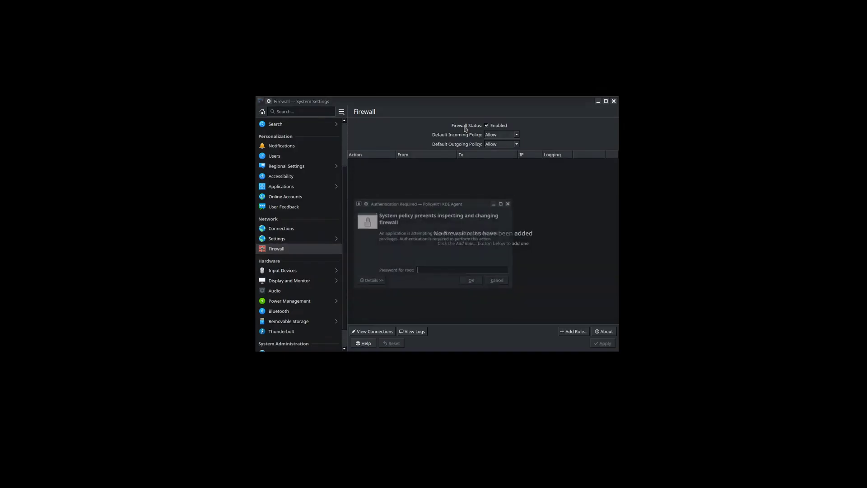
{"action": "type", "text": "••••"}
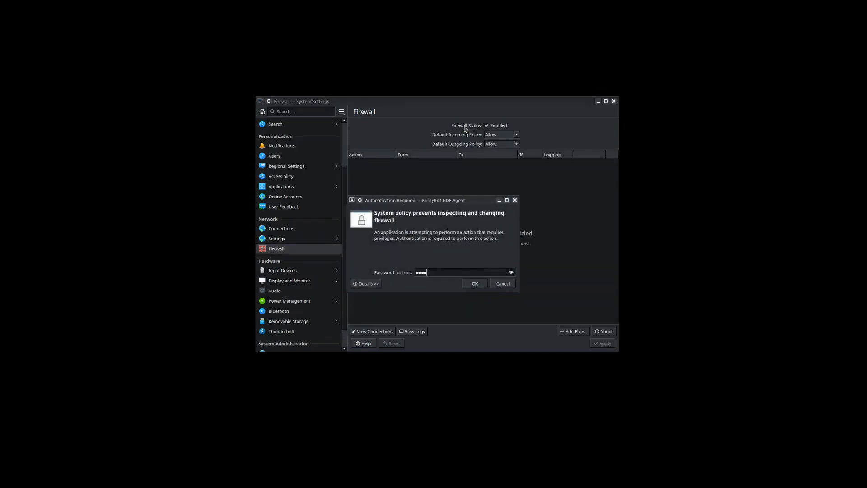
{"action": "type", "text": "•"}
{"action": "key", "text": "Return"}
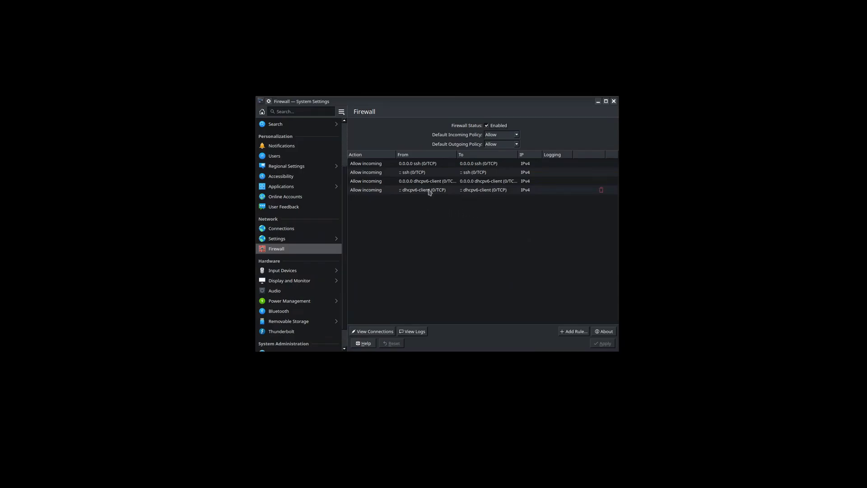
Keep the default incoming policy at Allow and begin adding a new rule
{"action": "left_click", "coordinate": [502, 136]}
{"action": "left_click", "coordinate": [503, 135]}
{"action": "left_click", "coordinate": [483, 219]}
Start a new rule, browse the service list without choosing, and show advanced options with TCP
{"action": "left_click", "coordinate": [574, 332]}
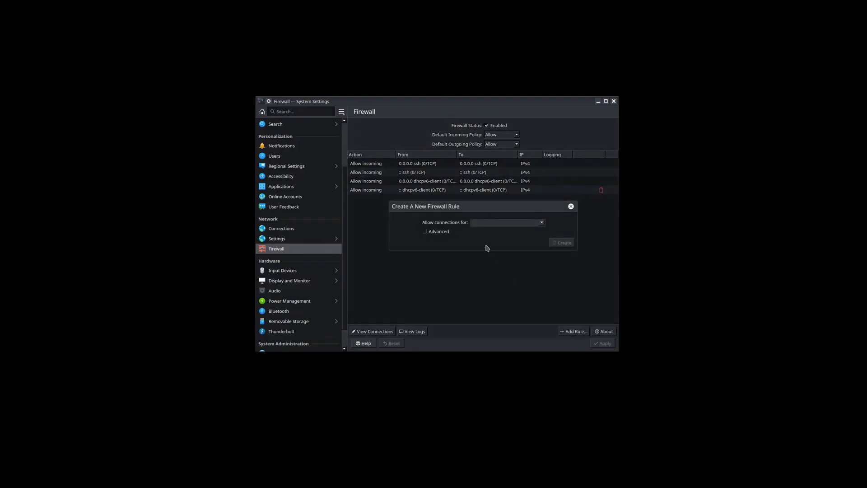
{"action": "left_click", "coordinate": [496, 224]}
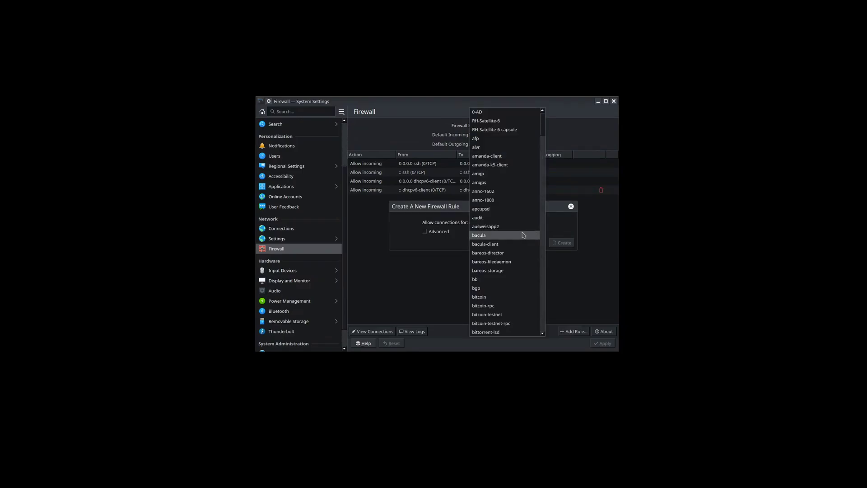
{"action": "scroll", "coordinate": [523, 232], "scroll_direction": "down", "scroll_amount": 2}
{"action": "left_click", "coordinate": [560, 229]}
{"action": "left_click", "coordinate": [447, 233]}
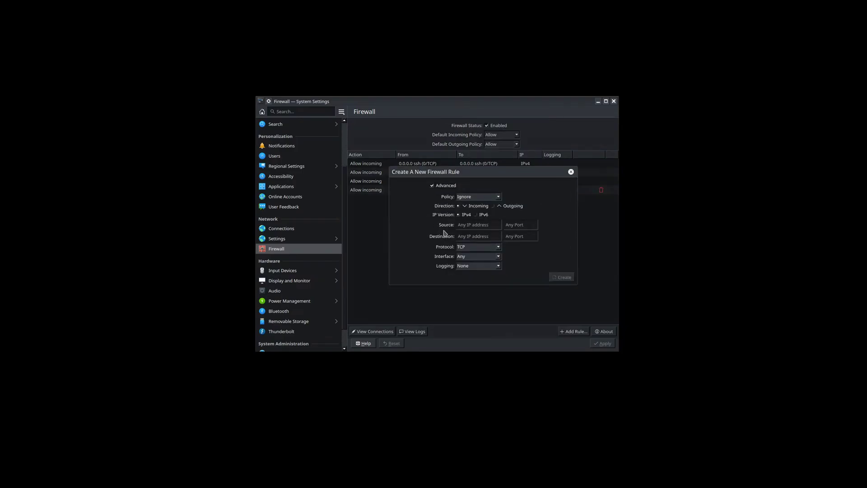
{"action": "left_click", "coordinate": [478, 246]}
{"action": "left_click", "coordinate": [475, 220]}
Review the advanced fields, keeping TCP protocol, Any interface and logging set to None
{"action": "left_click", "coordinate": [476, 223]}
{"action": "left_click", "coordinate": [517, 226]}
{"action": "left_click", "coordinate": [506, 236]}
{"action": "left_click", "coordinate": [475, 247]}
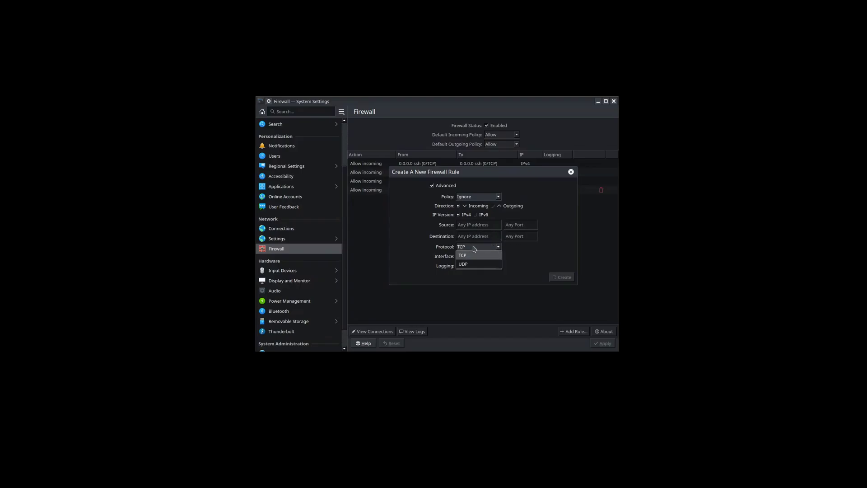
{"action": "left_click", "coordinate": [475, 247]}
{"action": "left_click", "coordinate": [473, 257]}
{"action": "left_click", "coordinate": [473, 261]}
{"action": "left_click", "coordinate": [475, 267]}
{"action": "left_click", "coordinate": [475, 270]}
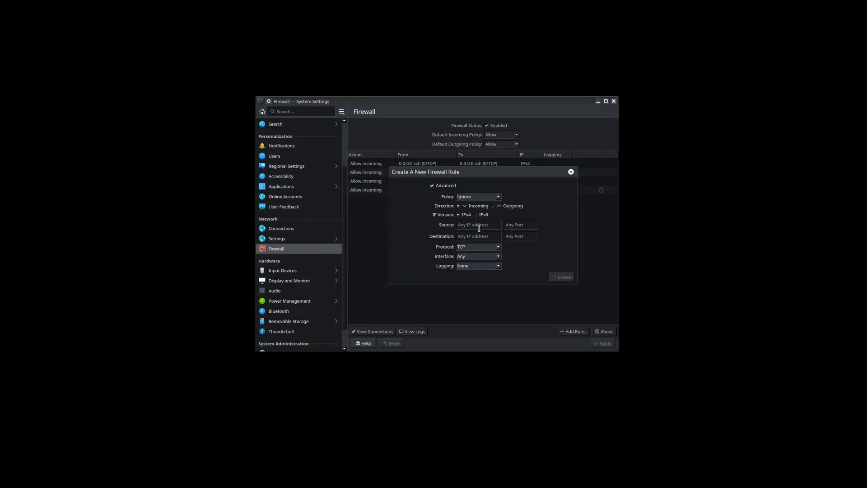
Go through the rule policy choices, trying Allow, Reject and Ignore
{"action": "left_click", "coordinate": [489, 199]}
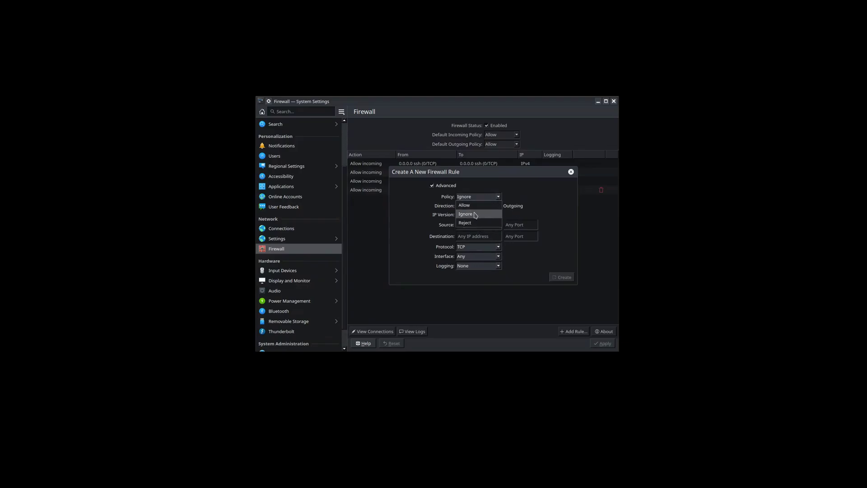
{"action": "left_click", "coordinate": [465, 205]}
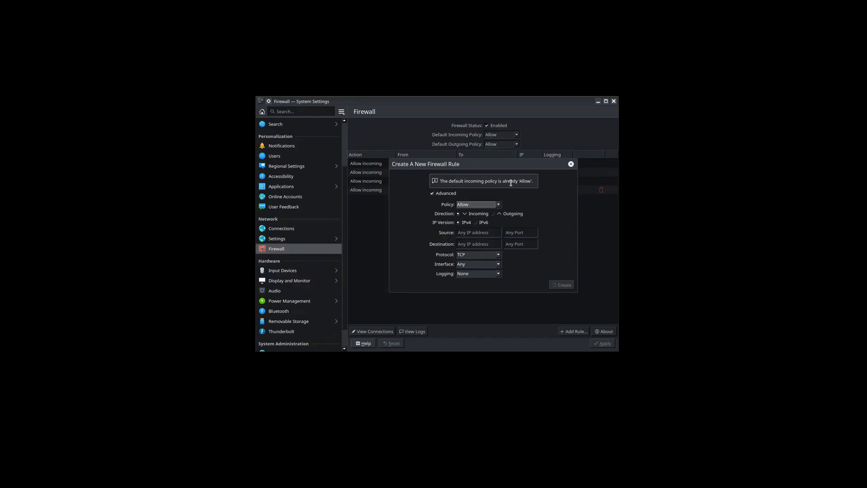
{"action": "left_click", "coordinate": [477, 206]}
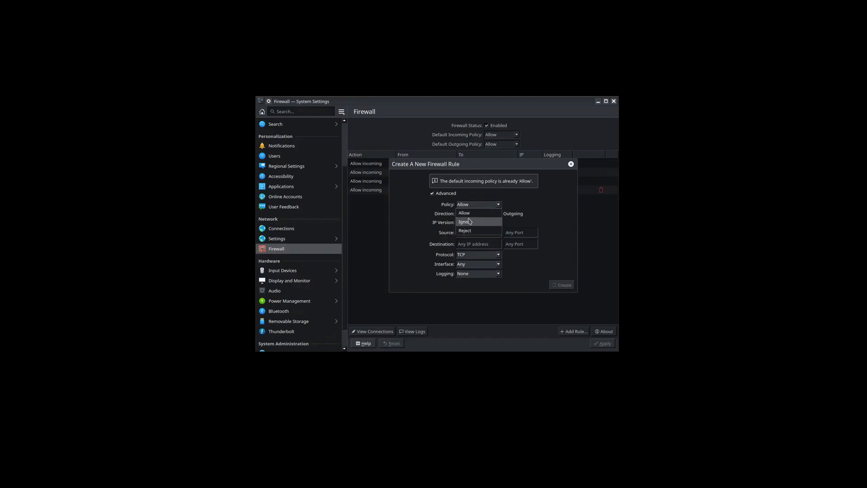
{"action": "left_click", "coordinate": [472, 229]}
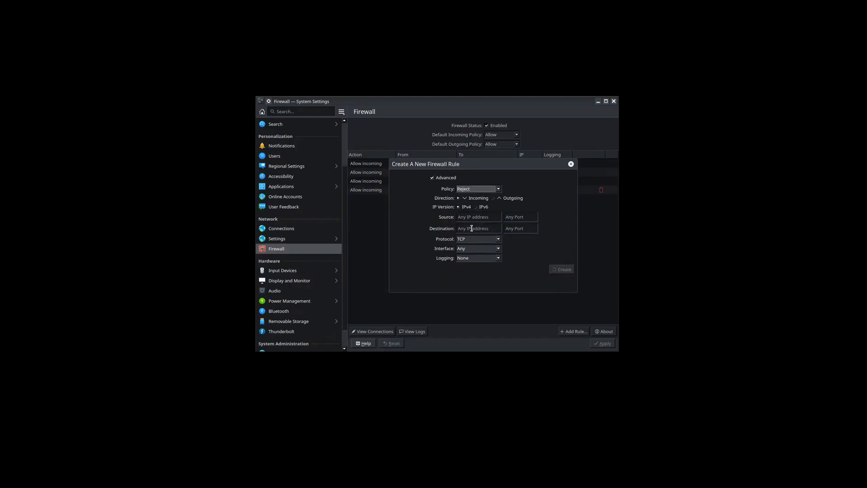
{"action": "left_click", "coordinate": [484, 197]}
{"action": "left_click", "coordinate": [470, 215]}
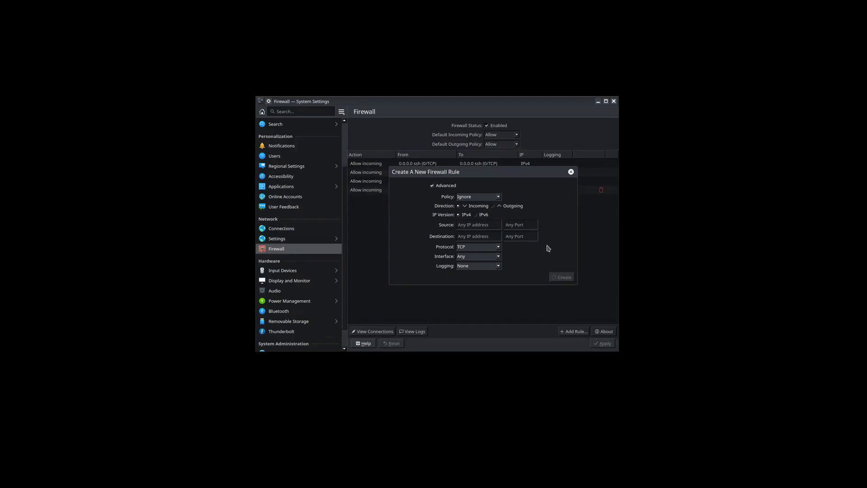
Enter source port 22, keeping TCP as protocol and Any as the interface
{"action": "left_click", "coordinate": [520, 225]}
{"action": "type", "text": "22"}
{"action": "left_click", "coordinate": [497, 248]}
{"action": "left_click", "coordinate": [498, 248]}
{"action": "left_click", "coordinate": [487, 256]}
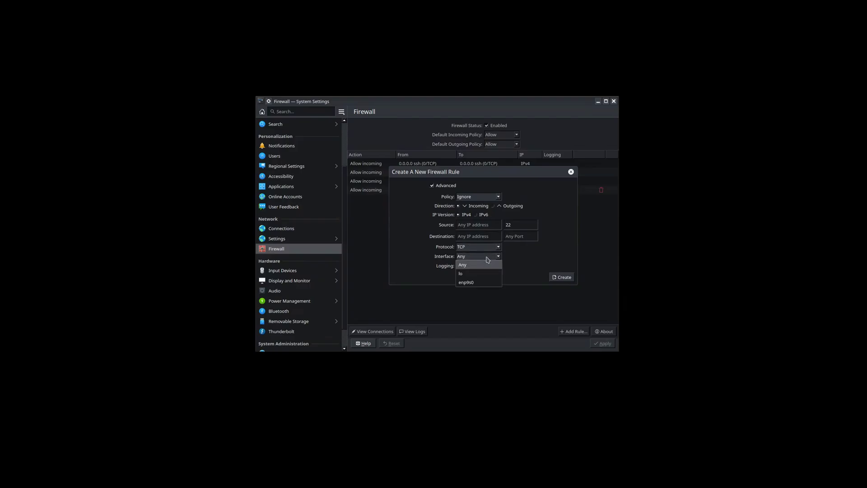
{"action": "left_click", "coordinate": [488, 259]}
{"action": "left_click", "coordinate": [486, 262]}
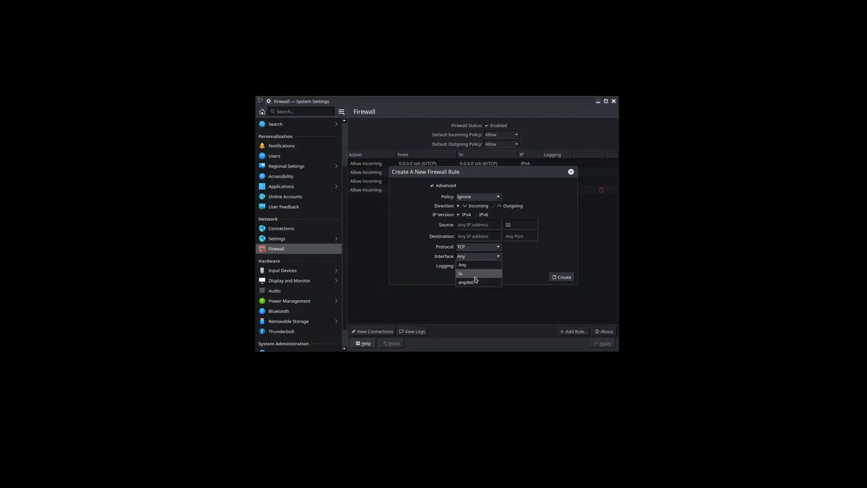
{"action": "left_click", "coordinate": [494, 261]}
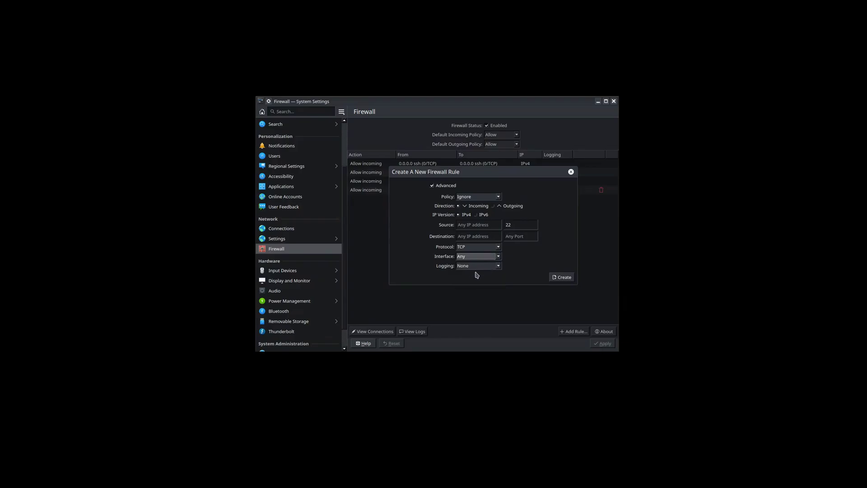
{"action": "left_click", "coordinate": [508, 226]}
Create the rule, then select and delete the Deny incoming ssh (22/TCP) rule
{"action": "left_click", "coordinate": [556, 278]}
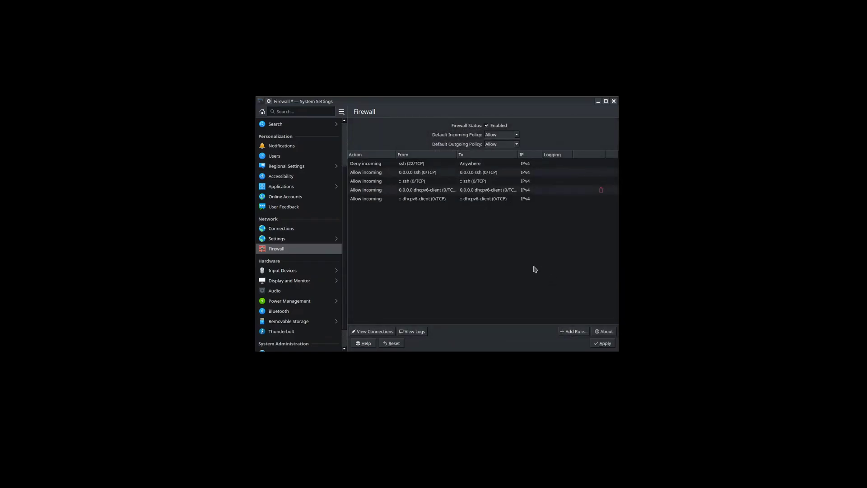
{"action": "left_click", "coordinate": [379, 166]}
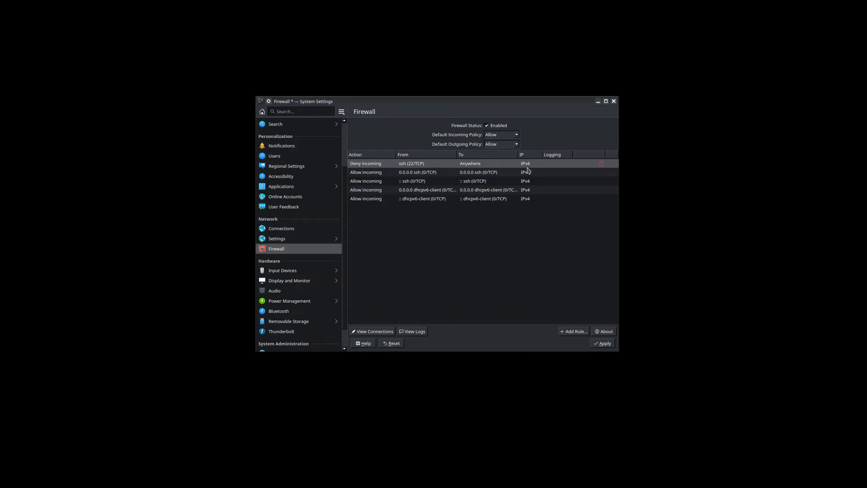
{"action": "left_click", "coordinate": [600, 164]}
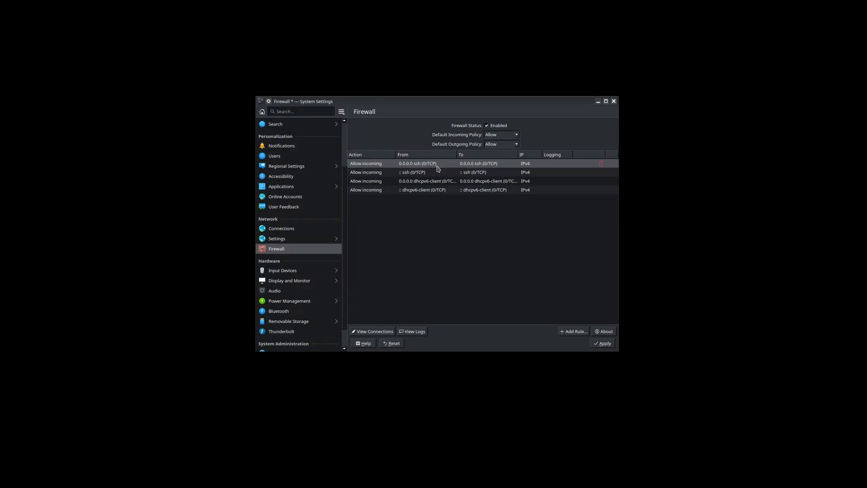
{"action": "left_click", "coordinate": [416, 175]}
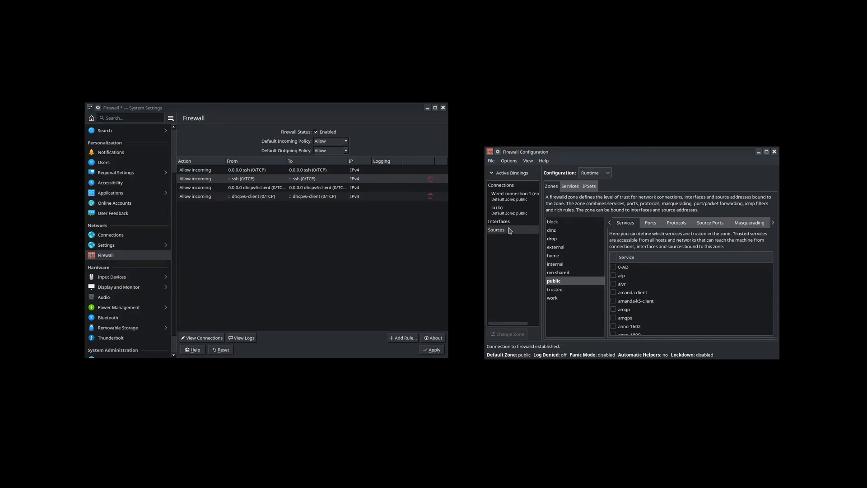
Check Wired connection 1's zone and the firewalld services list, then close Firewall Configuration
{"action": "left_click", "coordinate": [515, 202]}
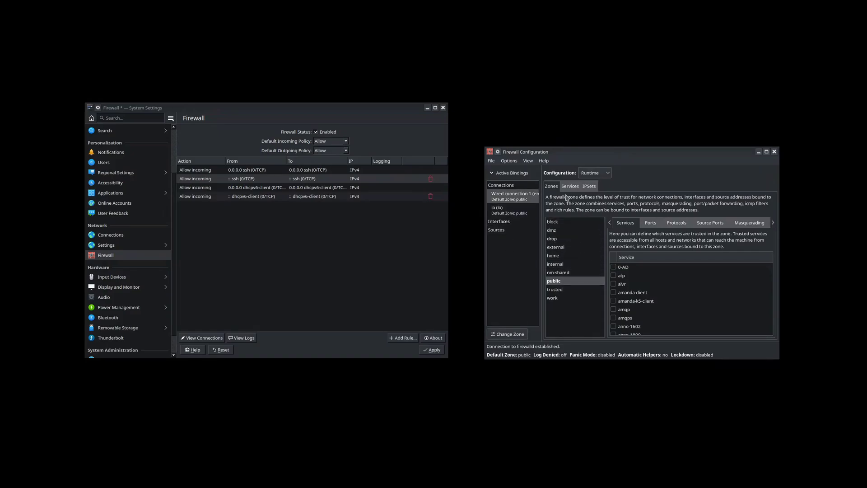
{"action": "left_click_drag", "start_coordinate": [576, 161], "coordinate": [559, 142]}
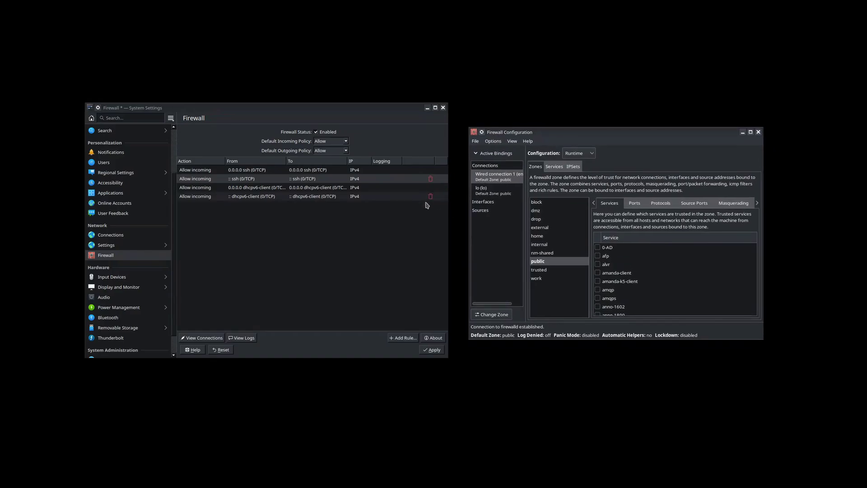
{"action": "left_click", "coordinate": [555, 167]}
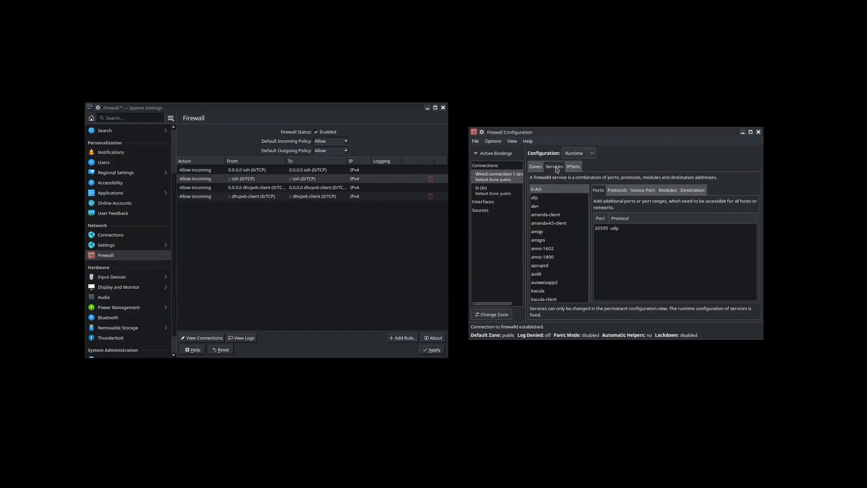
{"action": "left_click", "coordinate": [535, 167]}
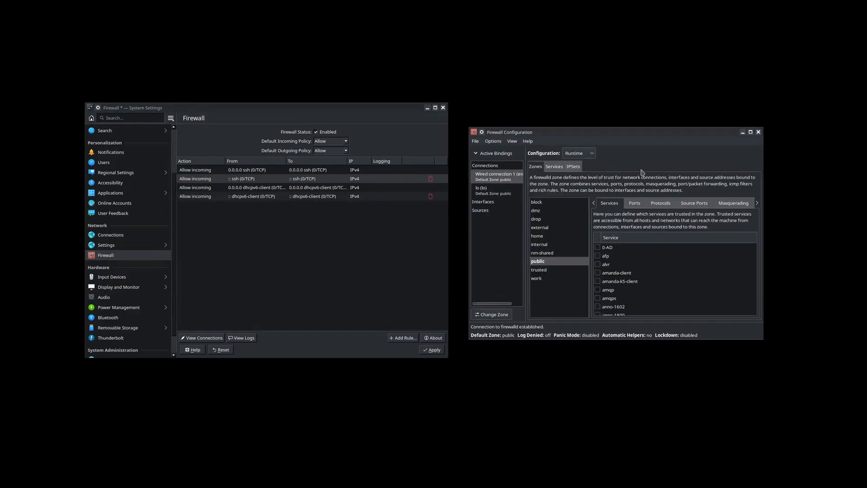
{"action": "left_click", "coordinate": [759, 132]}
{"action": "left_click_drag", "start_coordinate": [324, 111], "coordinate": [535, 130]}
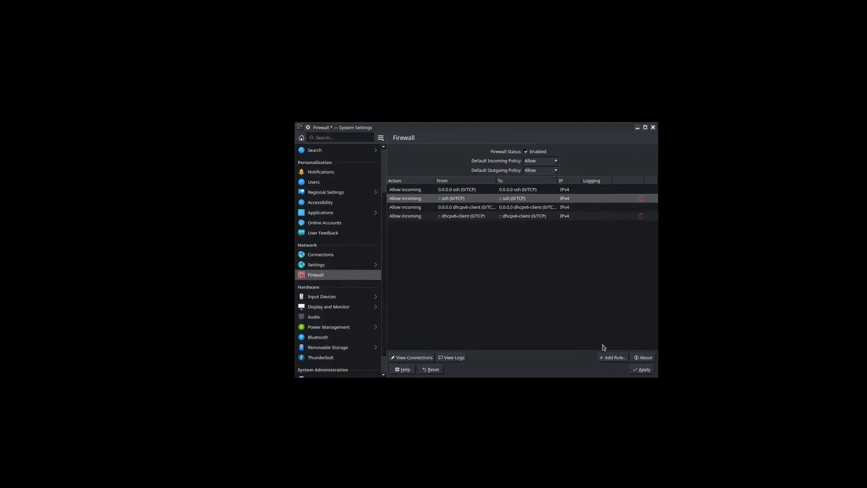
Dismiss the new rule form and list the active network connections
{"action": "left_click", "coordinate": [601, 359]}
{"action": "left_click", "coordinate": [610, 198]}
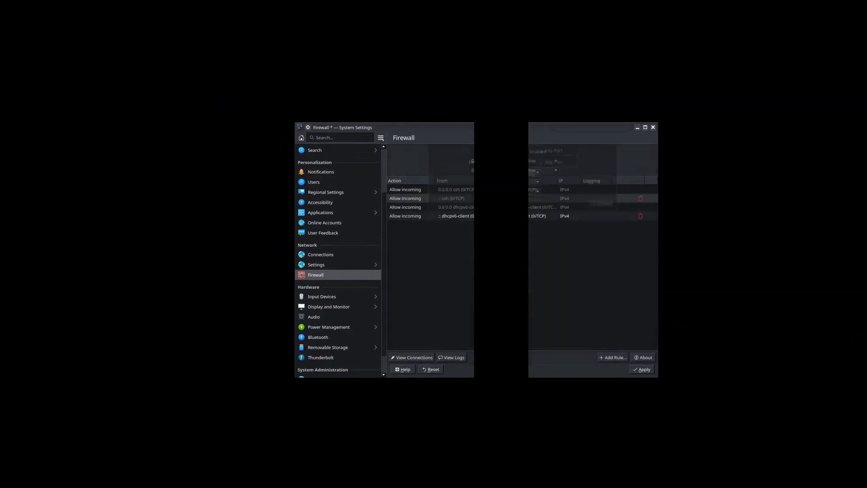
{"action": "left_click", "coordinate": [411, 358]}
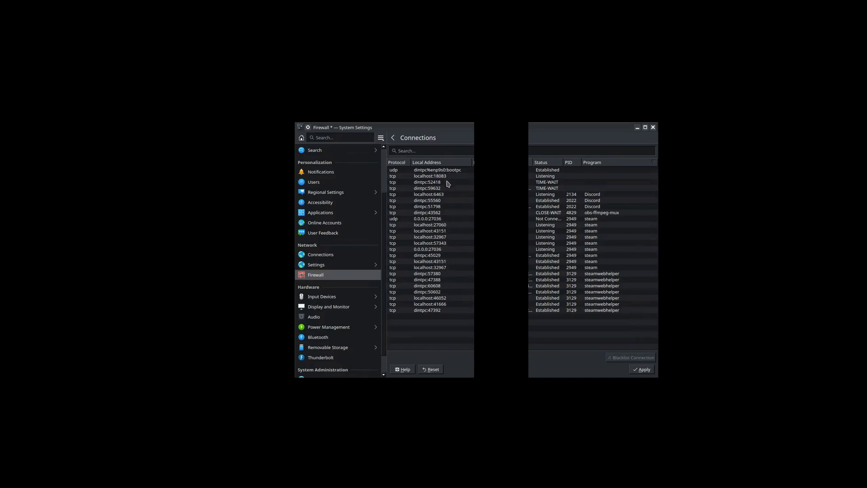
Select the established Discord connection on dintpc:51798 and blacklist it
{"action": "left_click", "coordinate": [427, 207]}
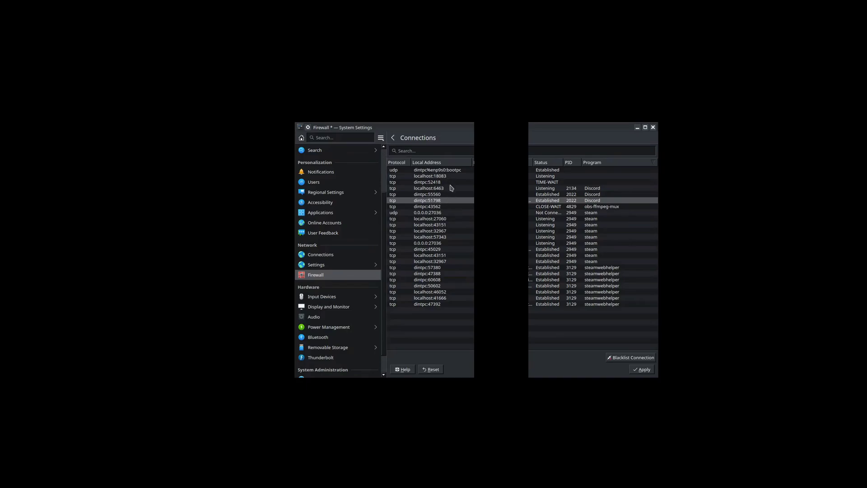
{"action": "left_click", "coordinate": [454, 188]}
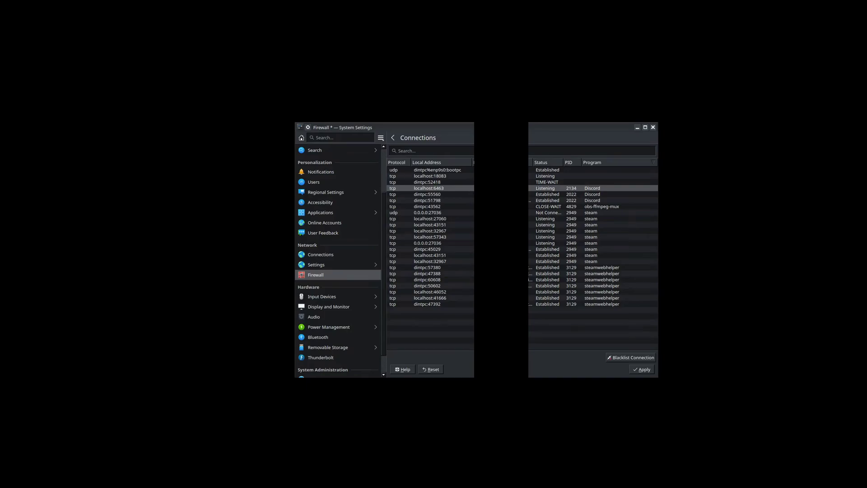
{"action": "left_click", "coordinate": [454, 200]}
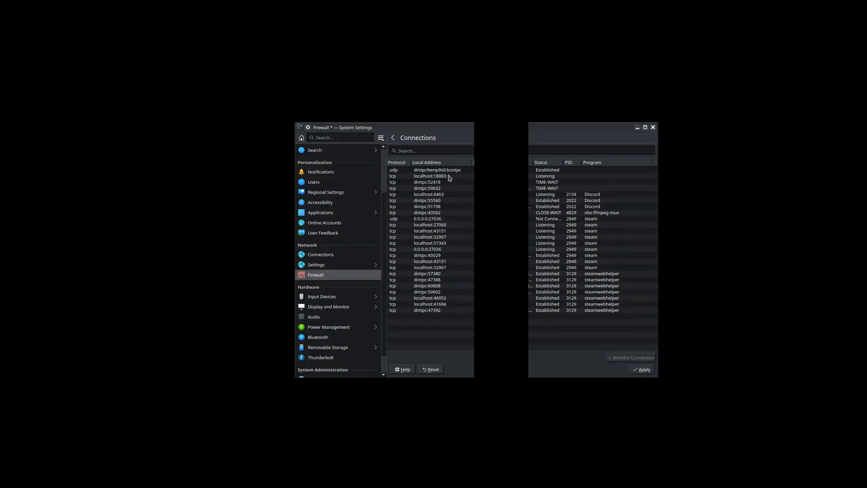
{"action": "left_click", "coordinate": [427, 206]}
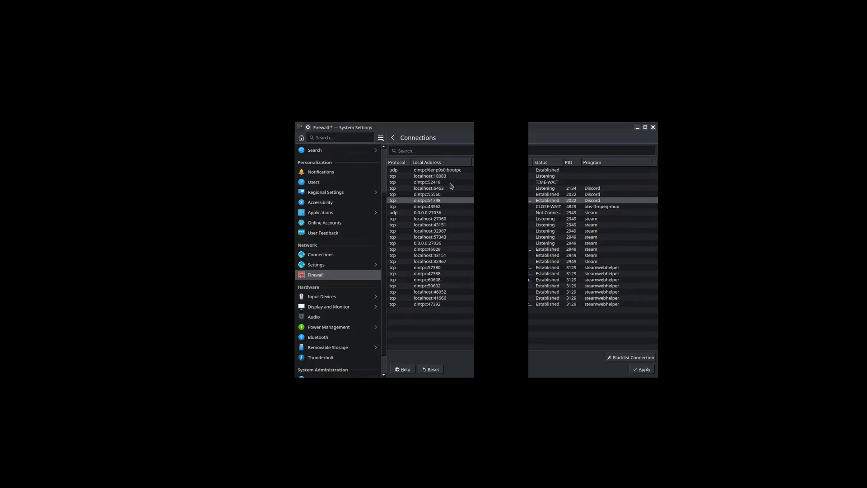
{"action": "left_click", "coordinate": [453, 190]}
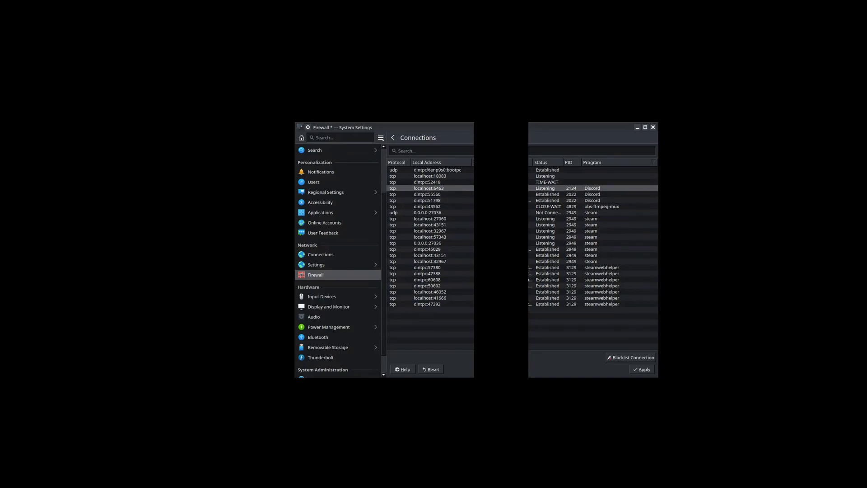
{"action": "left_click", "coordinate": [453, 200]}
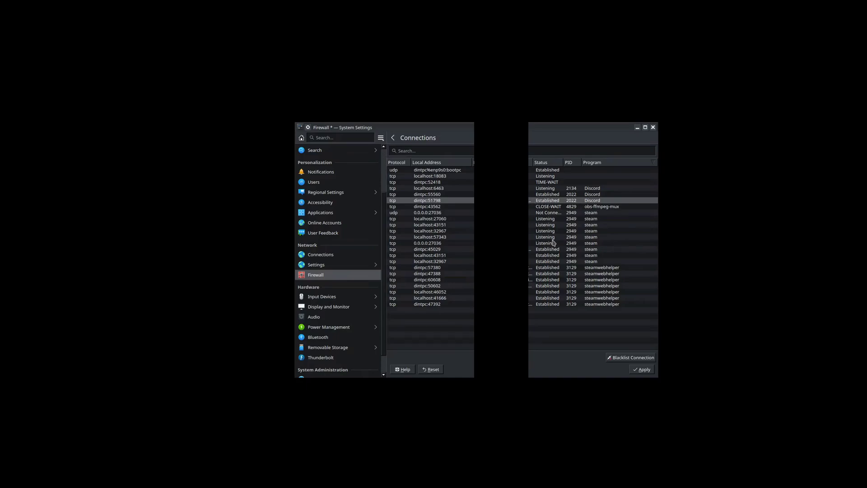
{"action": "left_click", "coordinate": [621, 358]}
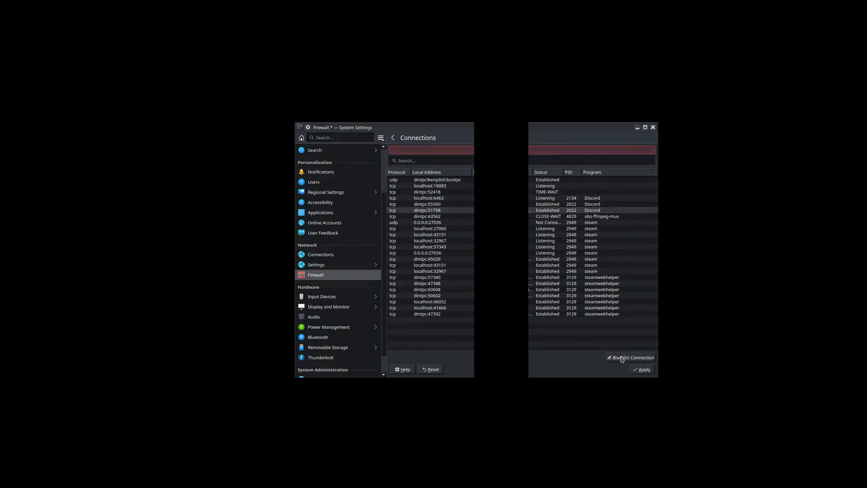